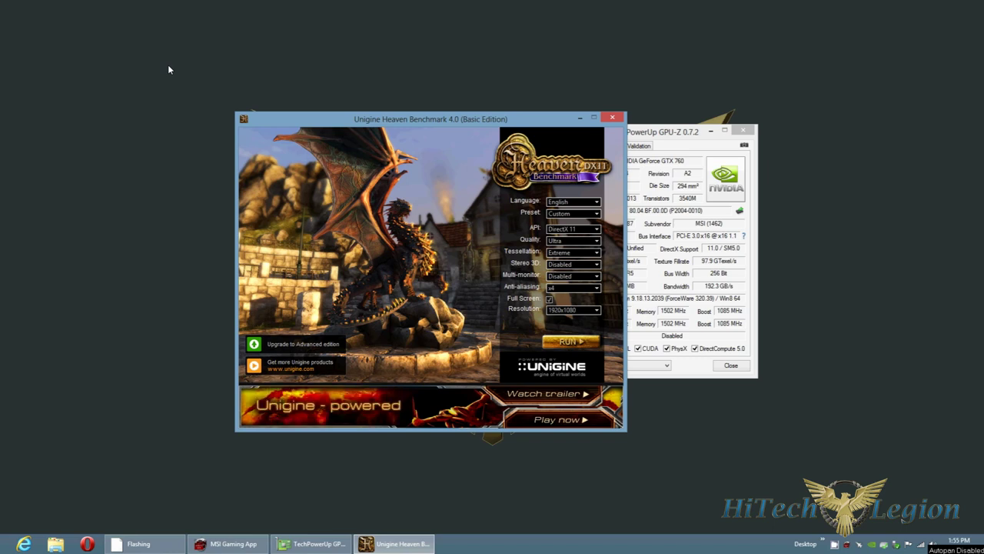
Move the Gaming App widget left, minimize the Heaven launcher and centre GPU-Z
click(227, 543)
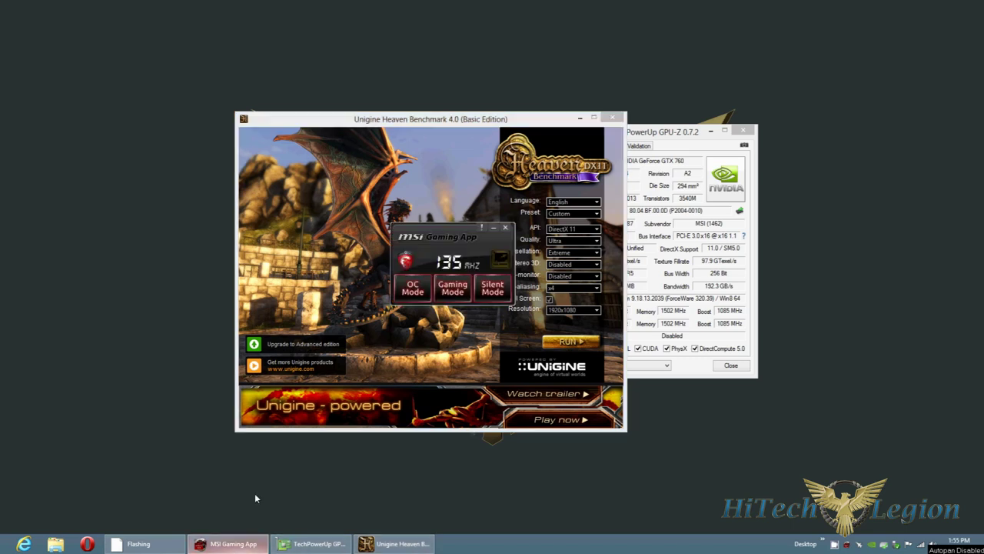
drag(456, 231, 146, 263)
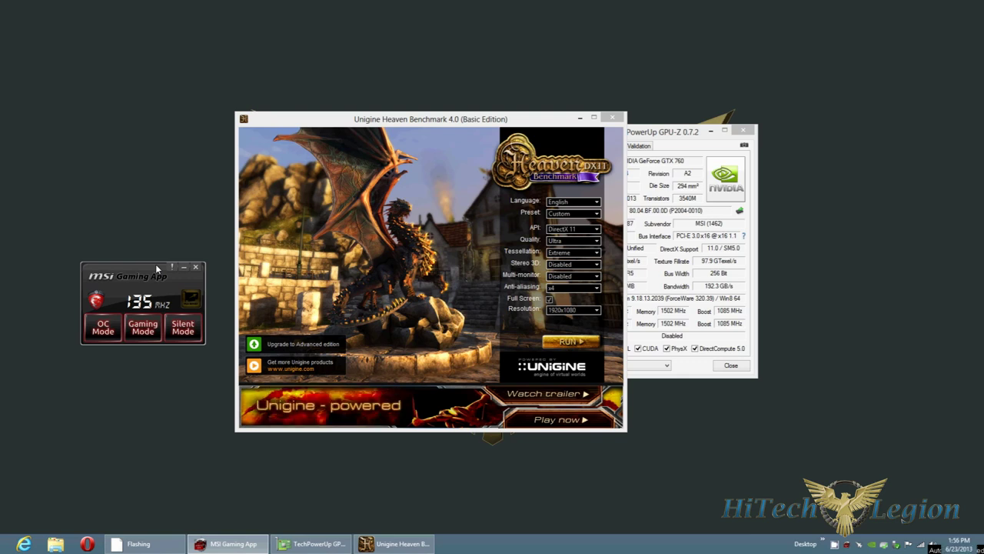
drag(566, 121, 569, 81)
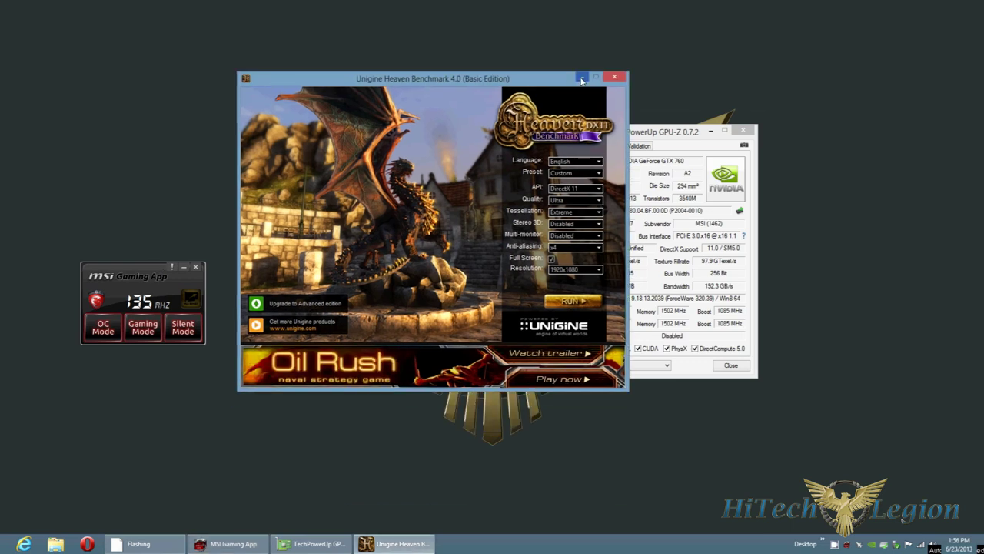
click(582, 80)
drag(627, 137, 384, 129)
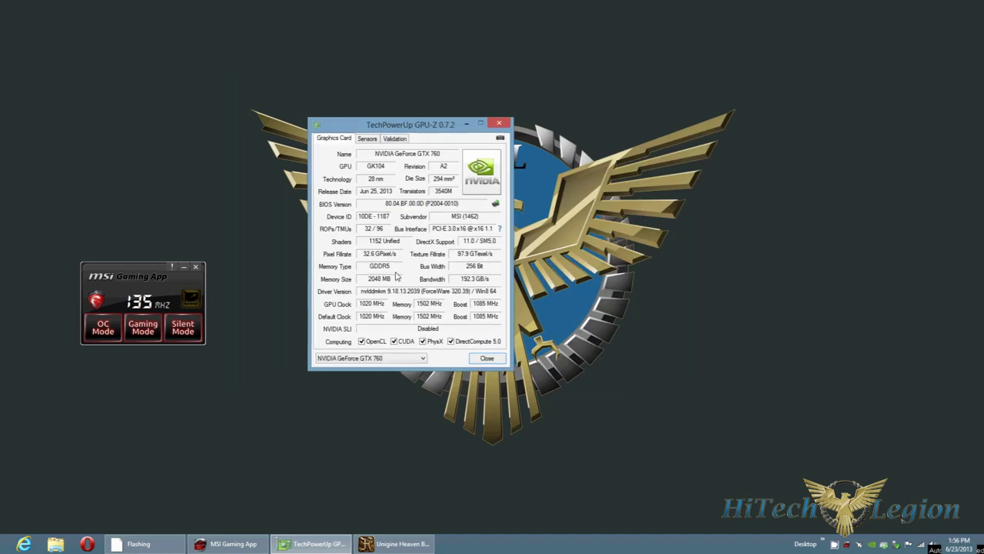
Place the Gaming App widget beside GPU-Z and show GPU-Z's live sensor readings
drag(140, 269, 236, 256)
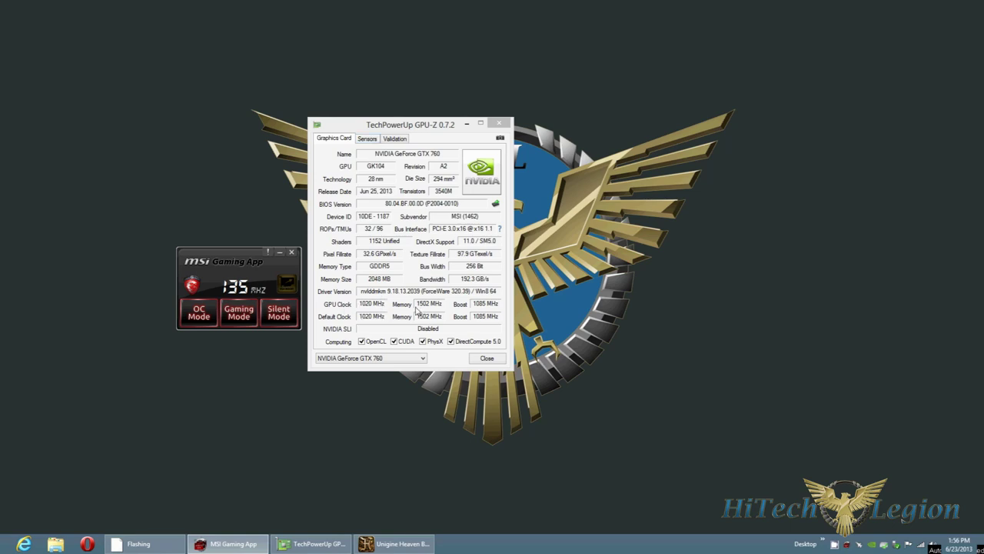
click(372, 139)
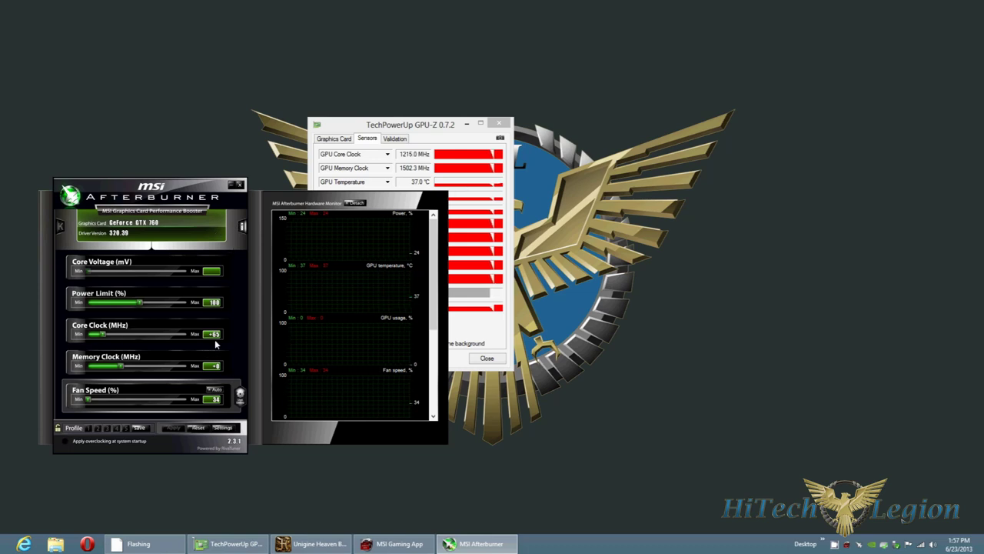
Move Afterburner aside to review the +65 core offset, then minimize it and shift GPU-Z
drag(216, 193, 708, 167)
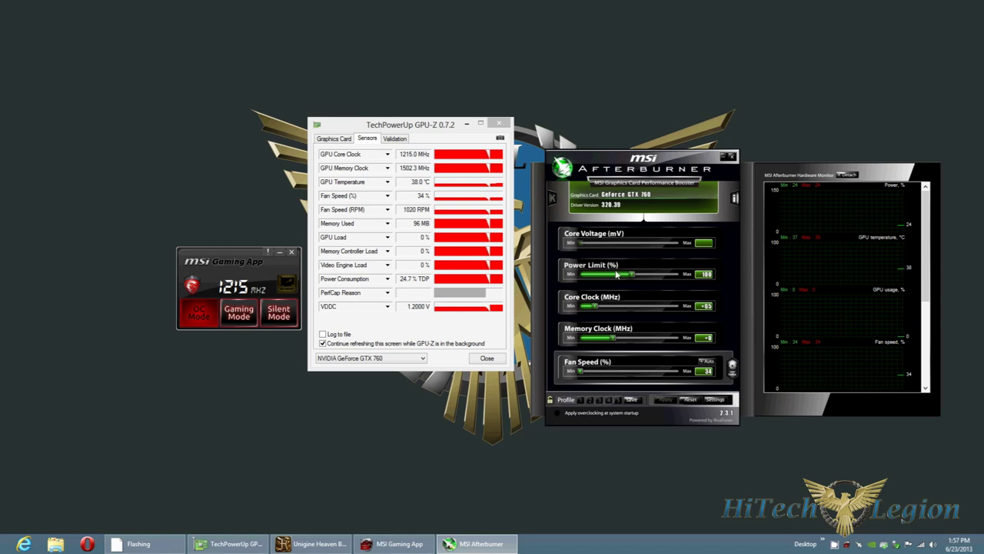
click(723, 157)
drag(423, 128, 437, 161)
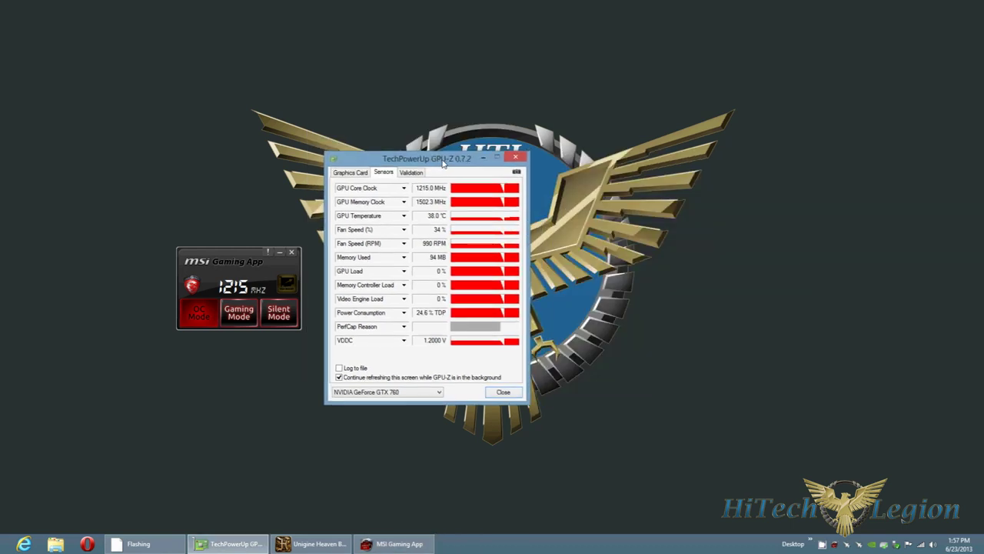
Enable OC Mode and confirm GPU-Z lists 1085 MHz GPU and 1150 MHz boost clocks
click(209, 322)
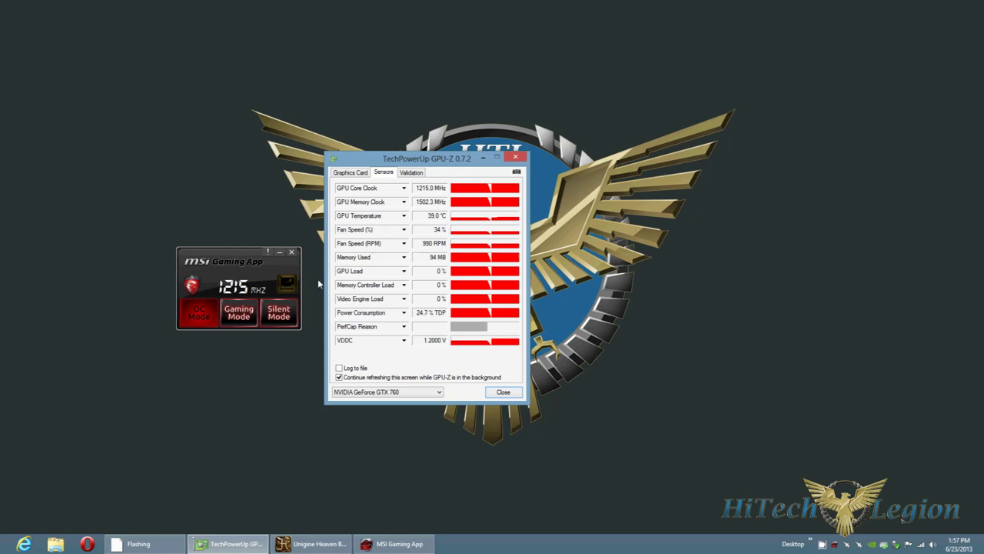
click(350, 173)
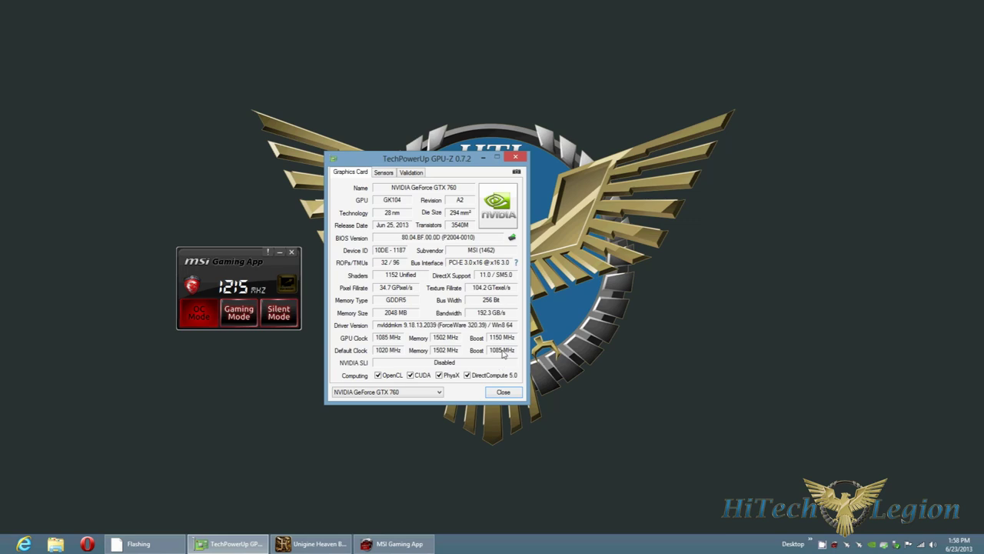
mouse_move(503, 355)
click(391, 175)
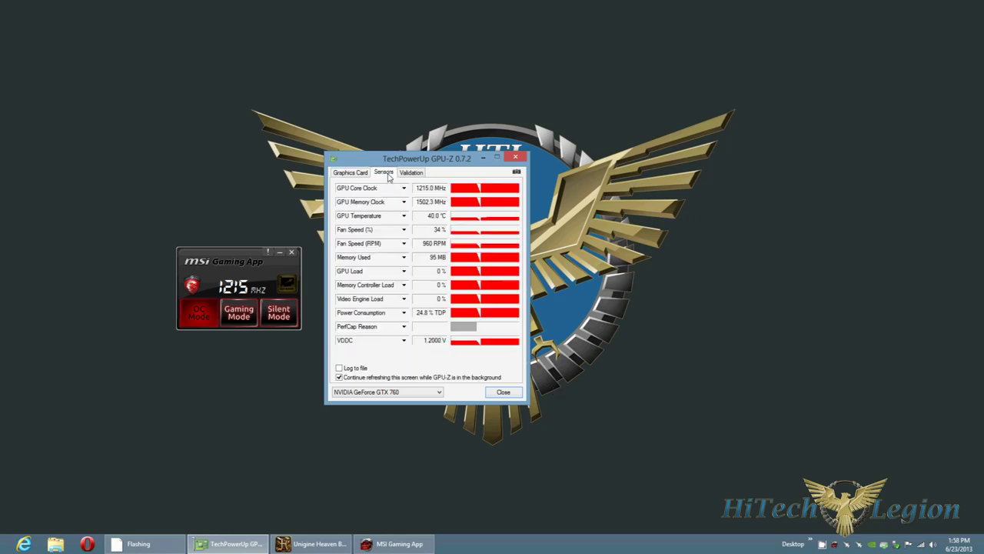
Switch to Gaming Mode and check clocks across GPU-Z's Graphics Card, Validation and Sensors tabs
click(239, 312)
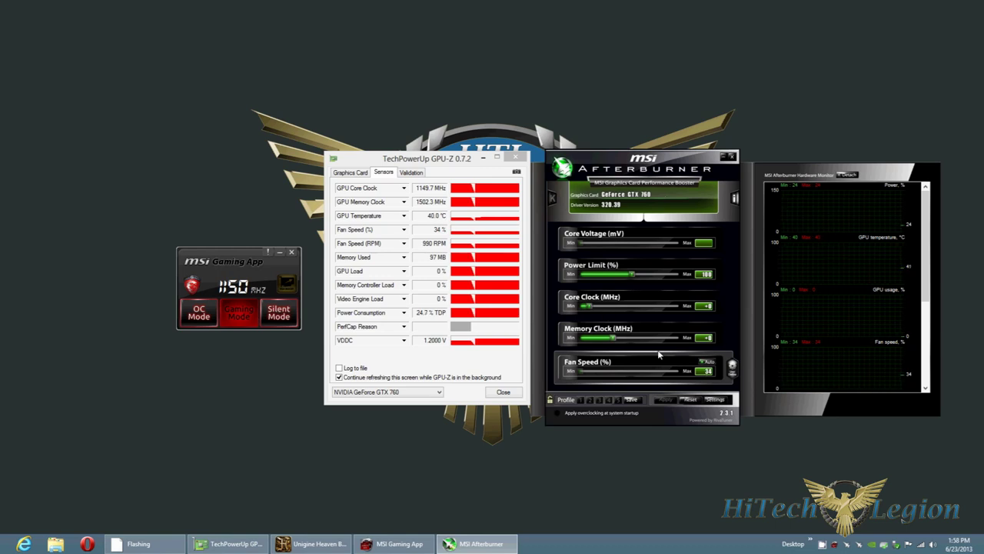
click(358, 174)
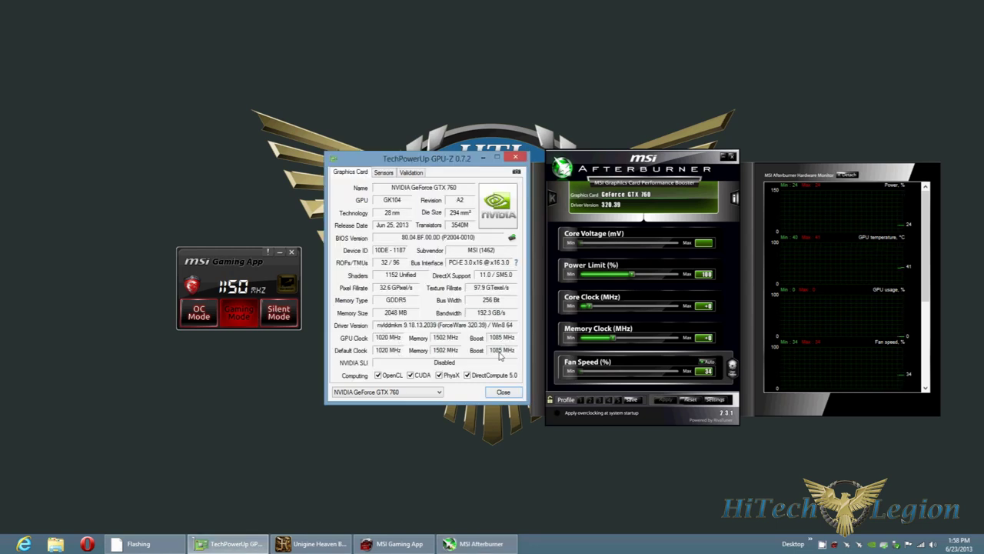
click(389, 174)
click(402, 174)
click(384, 172)
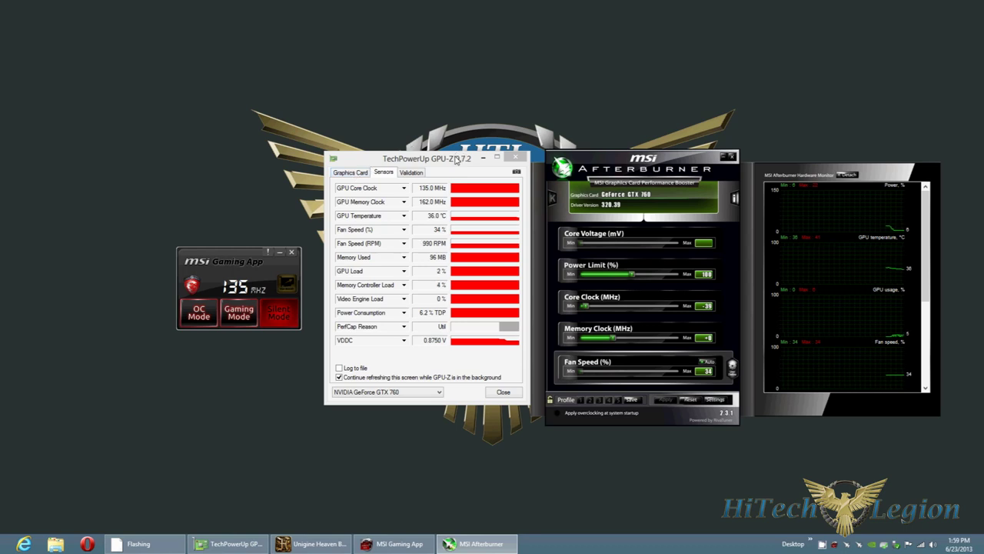
Nudge Afterburner up and read GPU-Z's Silent Mode clocks: 981 MHz GPU, 1046 MHz boost
drag(595, 160, 598, 149)
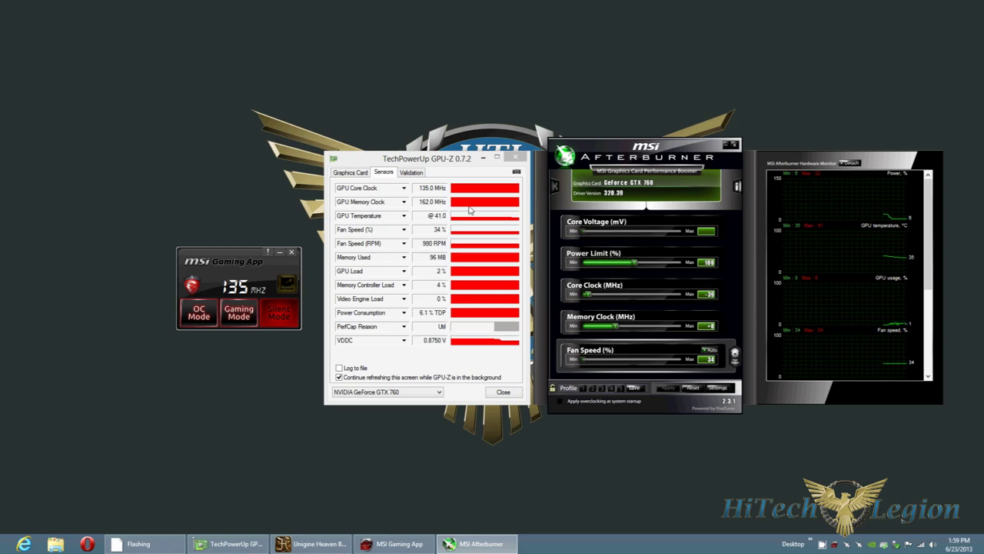
click(349, 172)
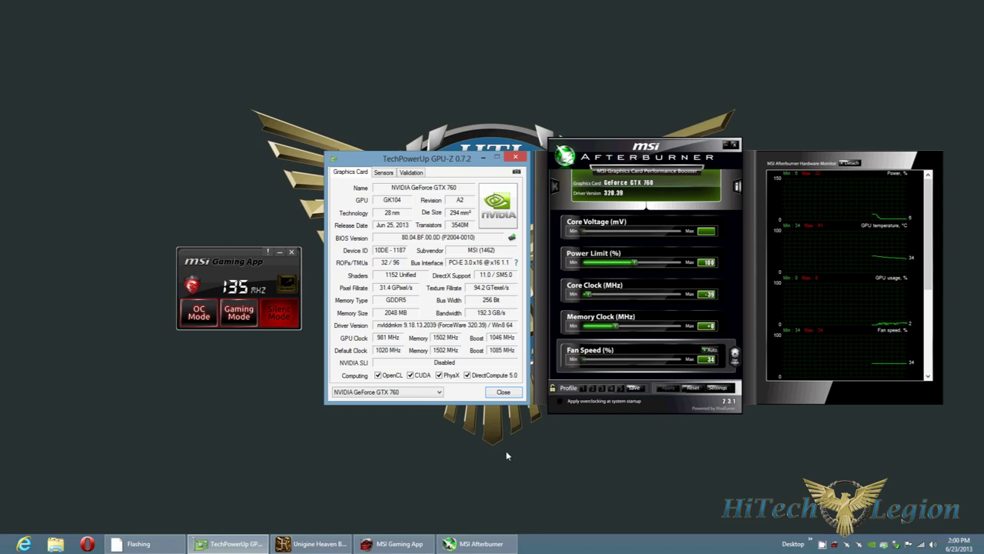
Close MSI Gaming App and recheck GPU-Z's sensor readings and graphics card details
click(292, 255)
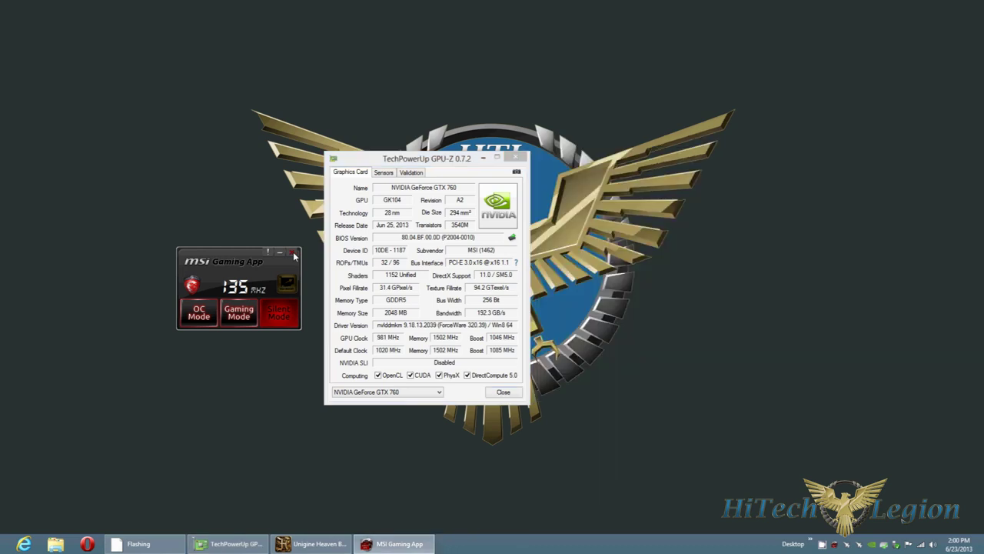
click(293, 255)
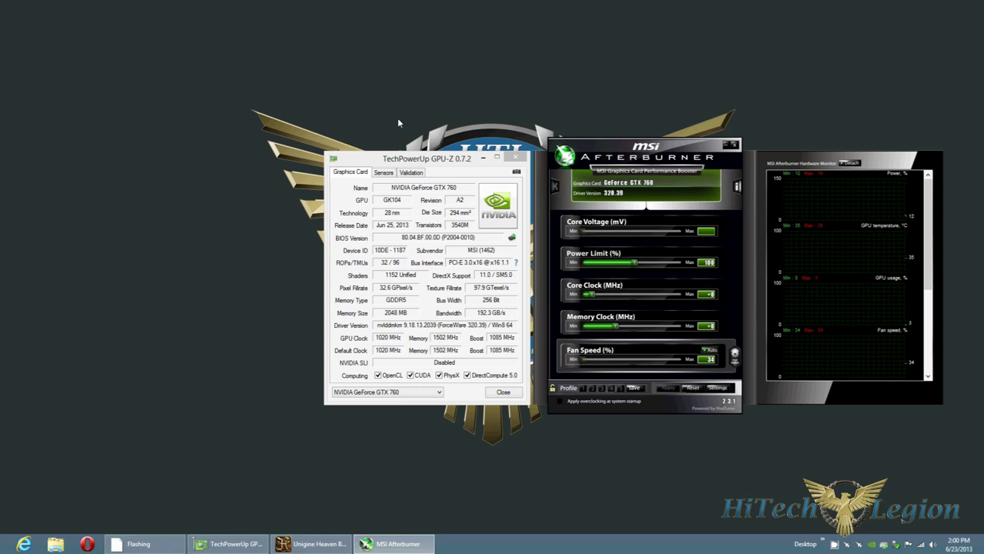
click(384, 173)
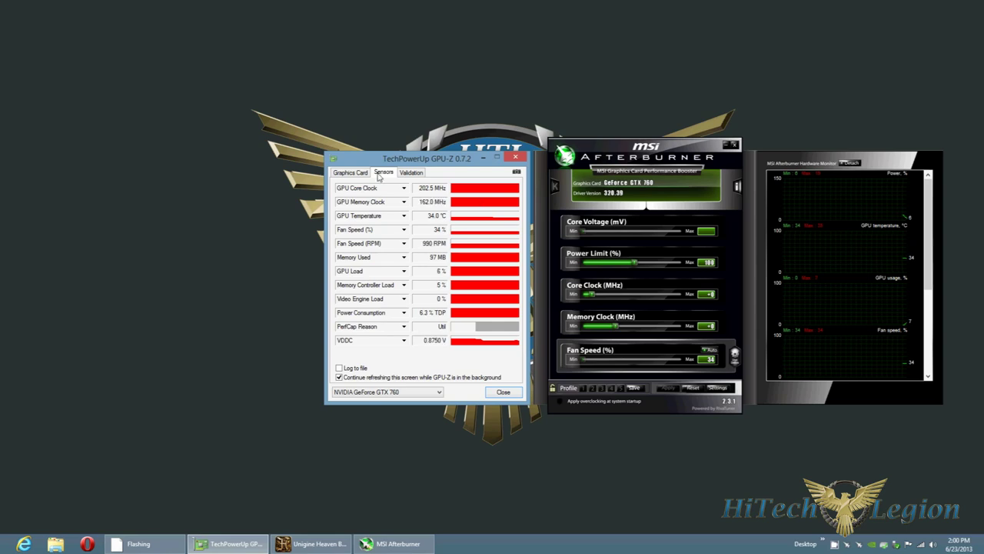
click(351, 175)
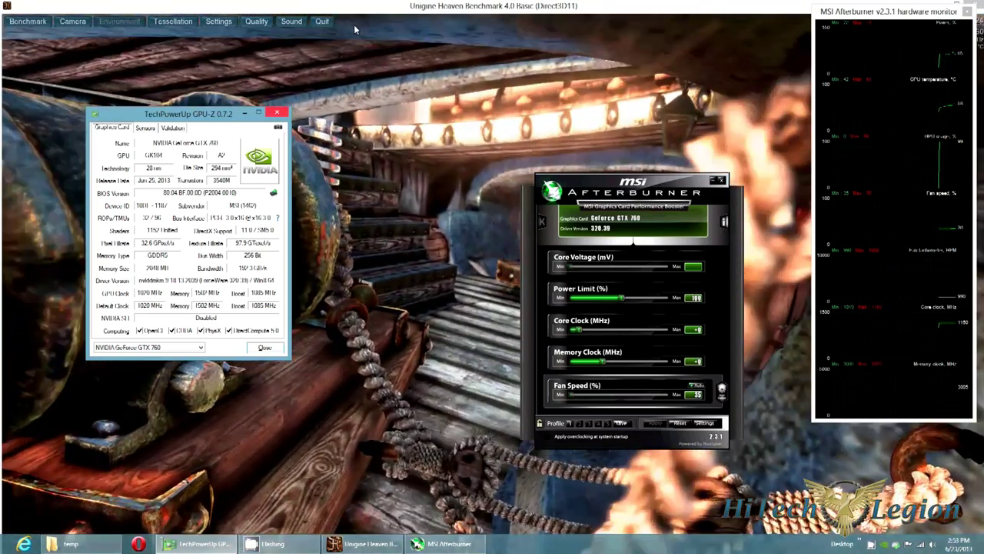
Start the Heaven benchmark with F9 and bring Afterburner back over the running scene
click(354, 24)
key(F9)
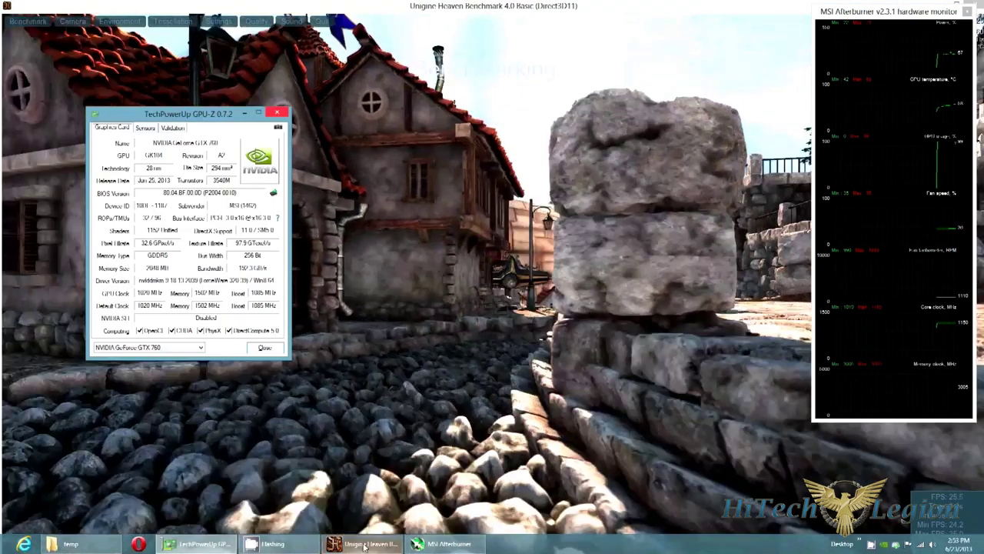
click(443, 544)
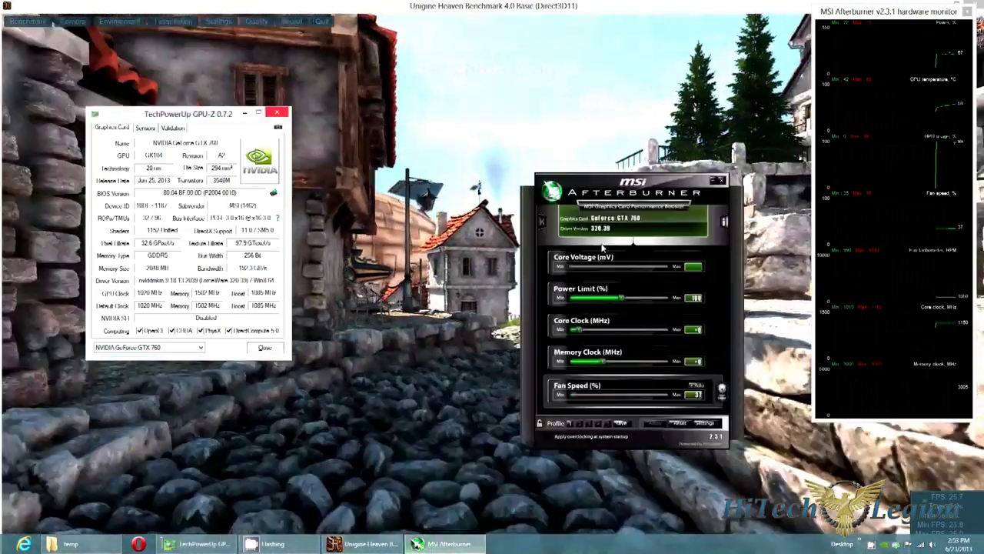
drag(604, 246, 569, 179)
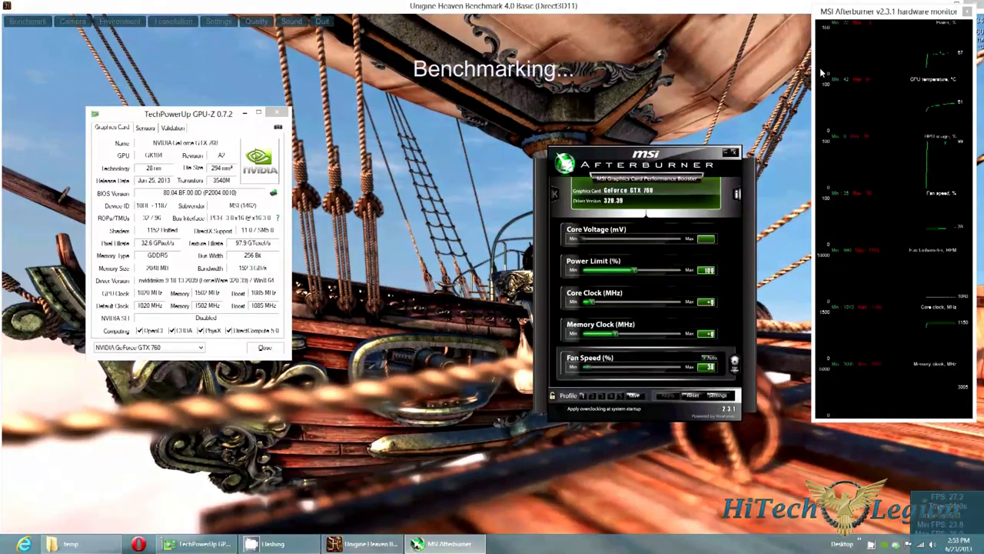
Apply a +100 core clock offset, then raise it to +107 and apply again
drag(870, 15, 862, 44)
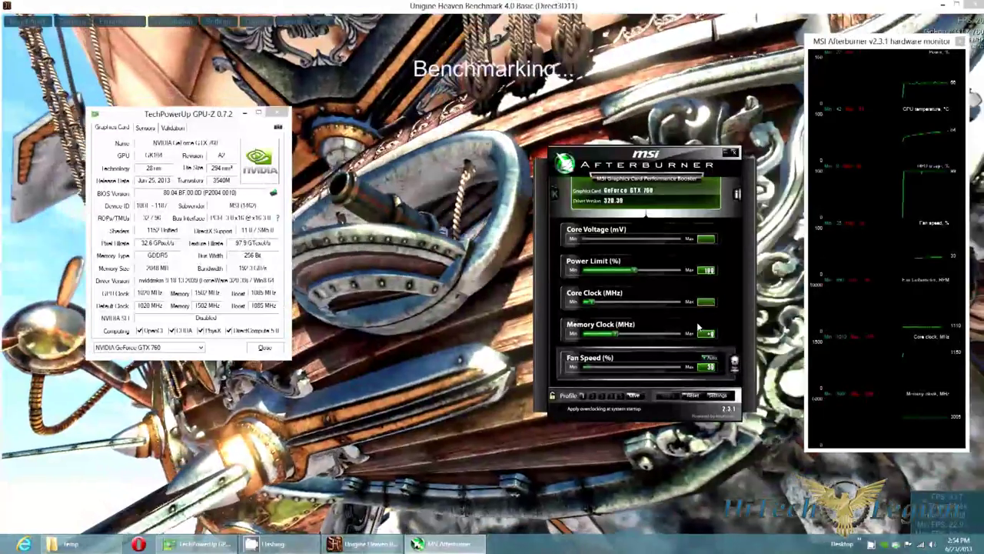
text(100)
key(Return)
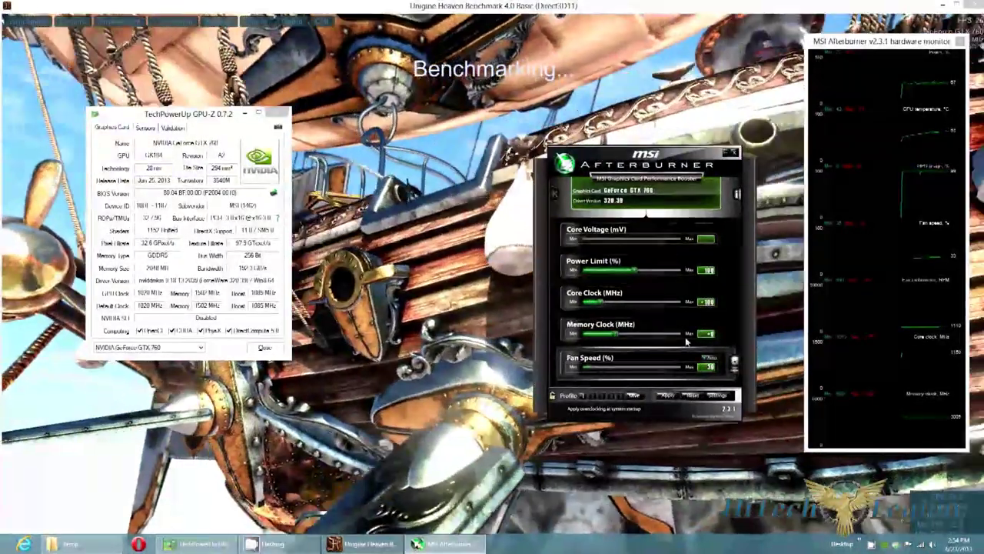
click(667, 394)
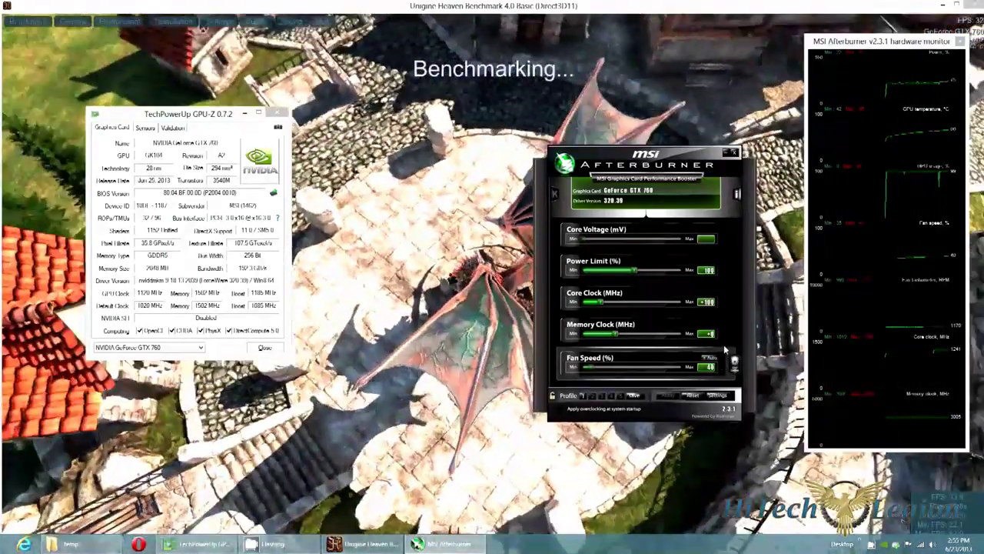
text(107)
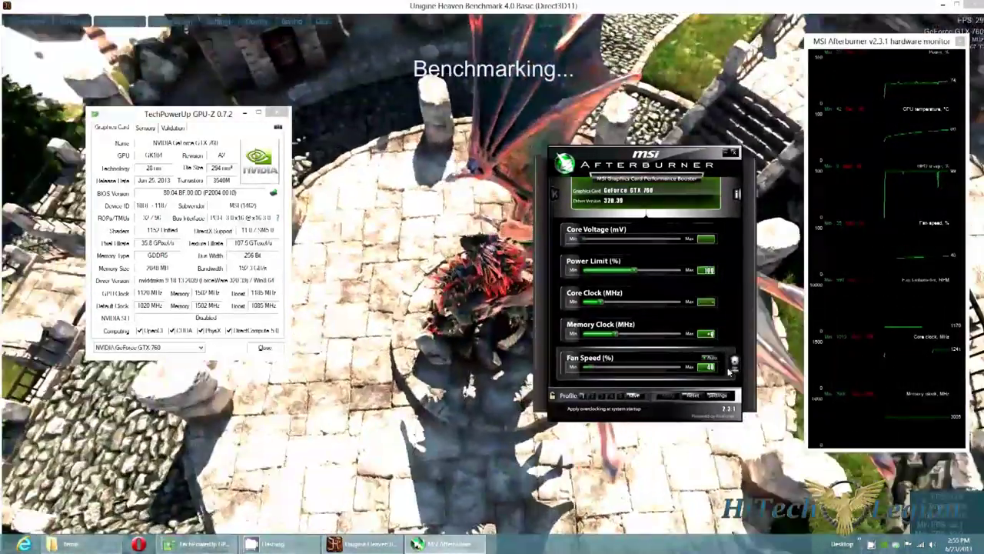
key(Return)
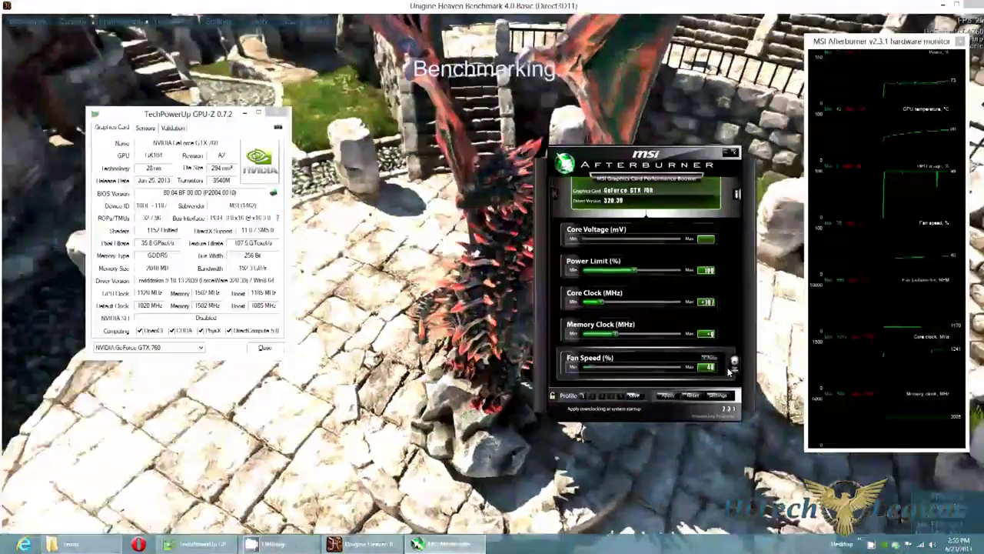
click(667, 395)
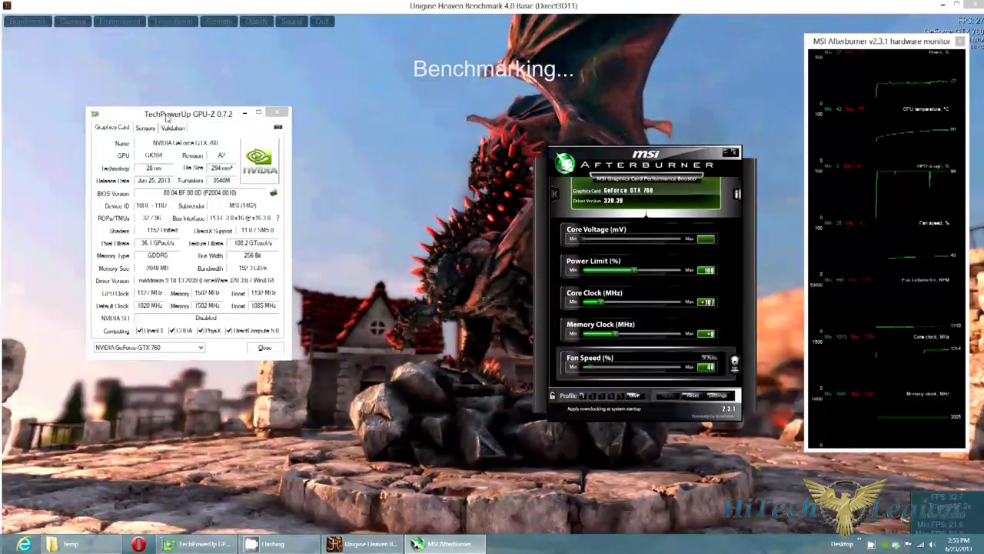
Bring GPU-Z forward to read 1127 MHz GPU, 1192 MHz boost and 1502 MHz memory
drag(166, 117, 171, 117)
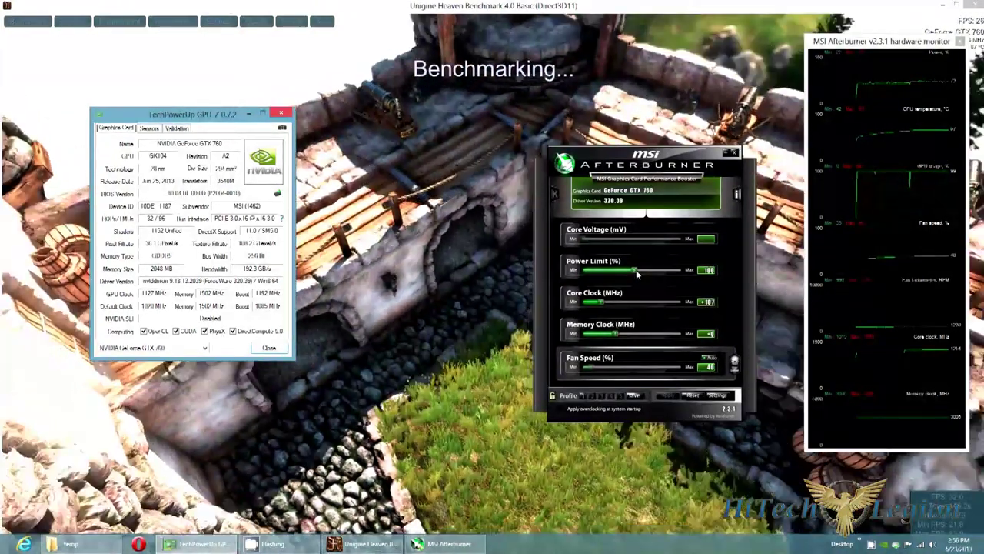
Raise the Power Limit slider in Afterburner until it reads 115%
drag(636, 269, 698, 279)
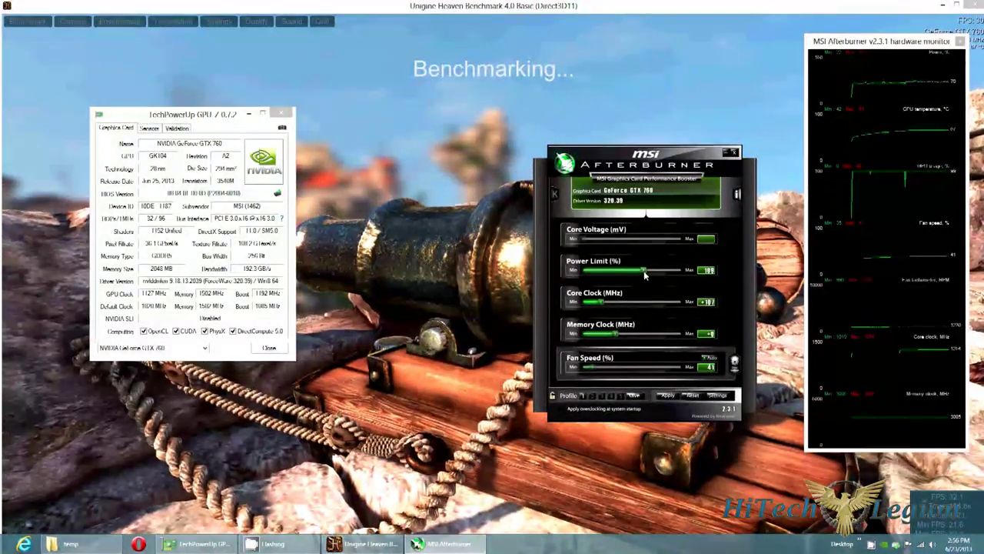
drag(644, 271, 650, 271)
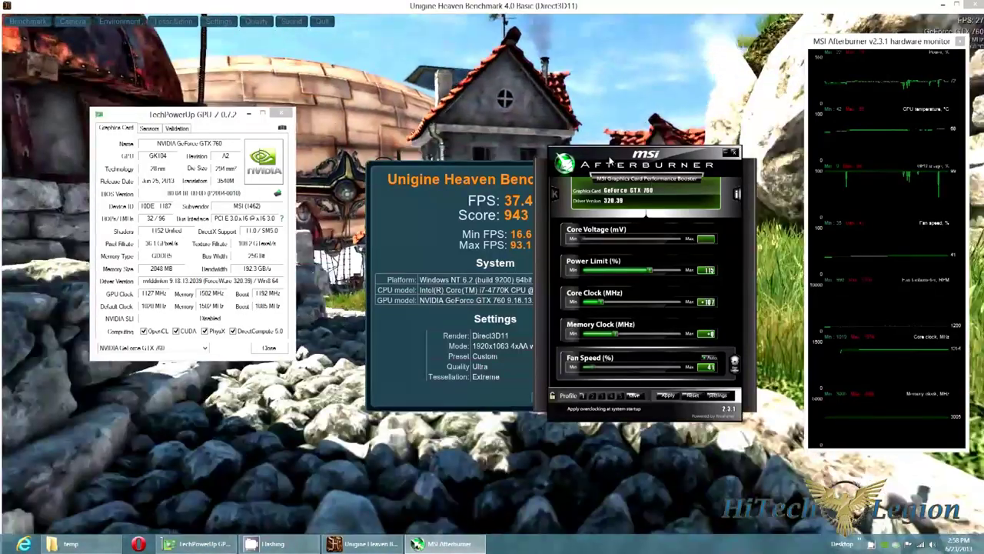
Move the Afterburner window right to reveal the full Heaven results with Score 943 and 37.4 FPS
drag(610, 160, 656, 165)
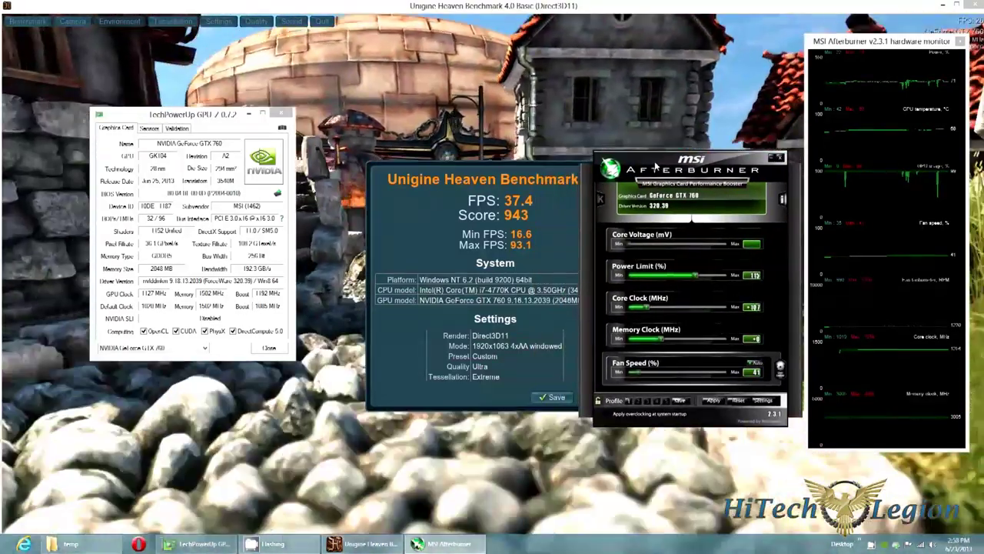